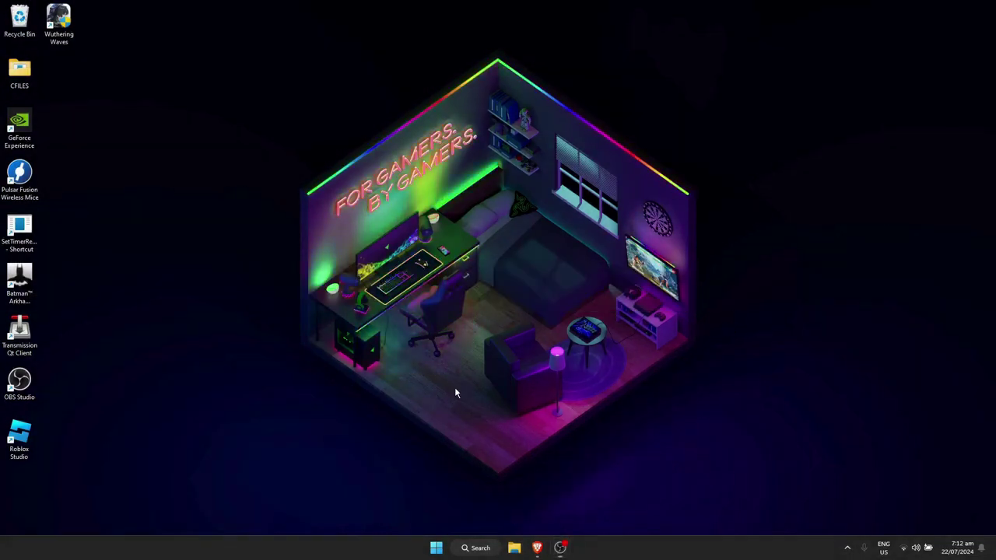
Step: Search the Start menu for 'apps' to surface Add or remove programs
left_click(433, 549)
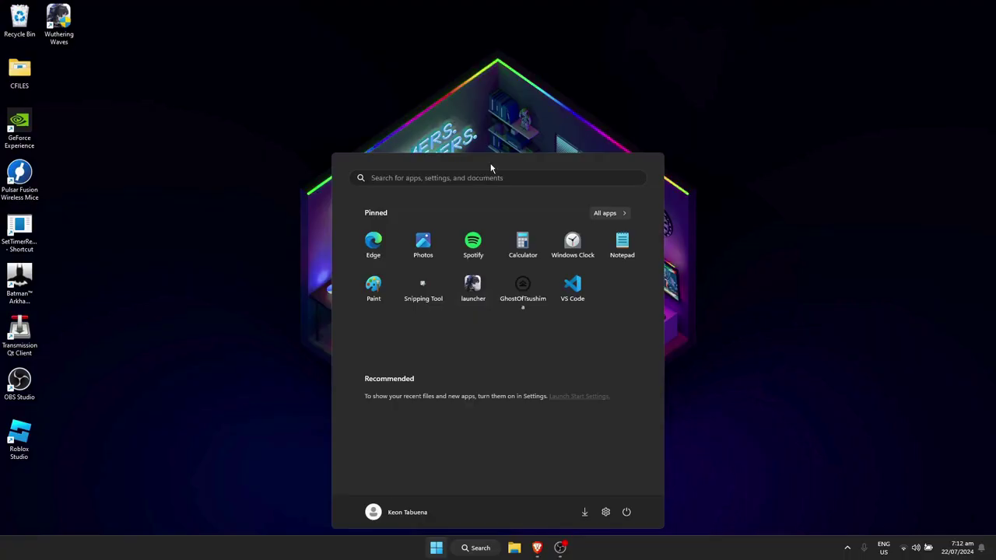
type("apps")
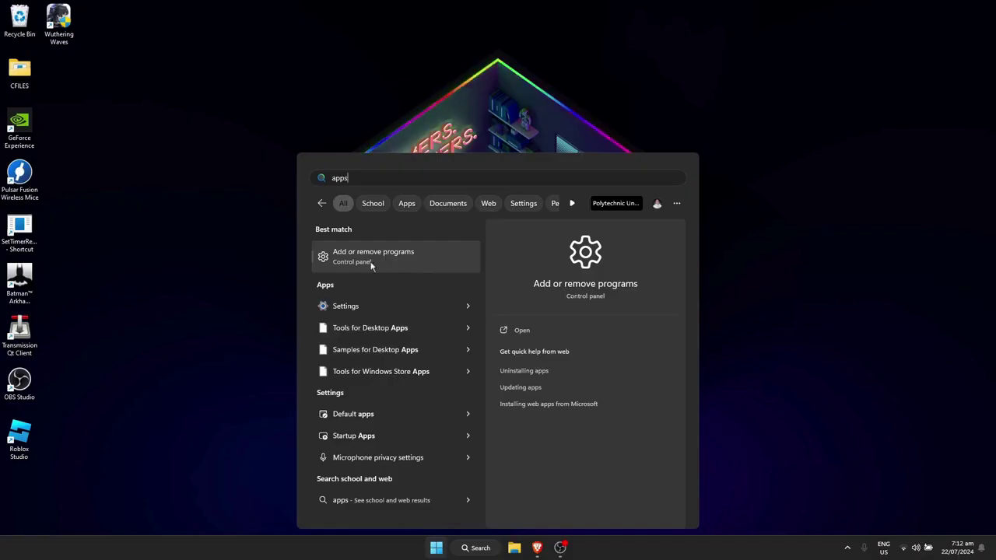
Step: Filter Installed apps for 'roblox' and uninstall Roblox Studio
left_click(404, 250)
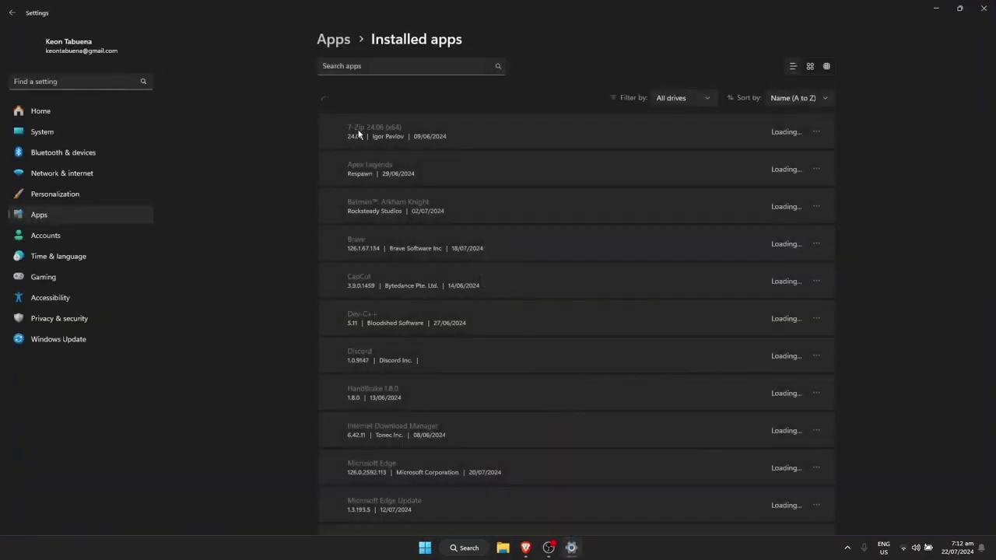
left_click(425, 65)
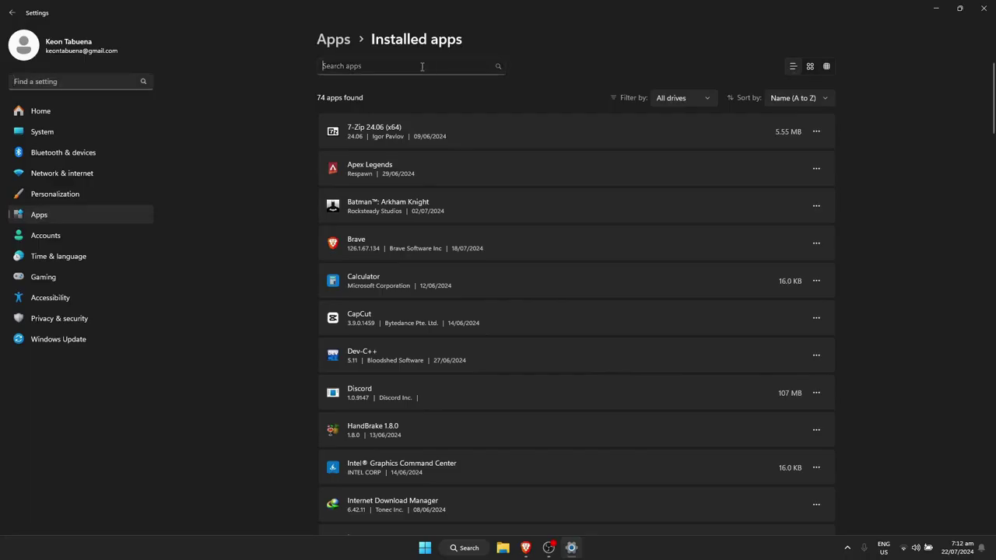
type("roblox")
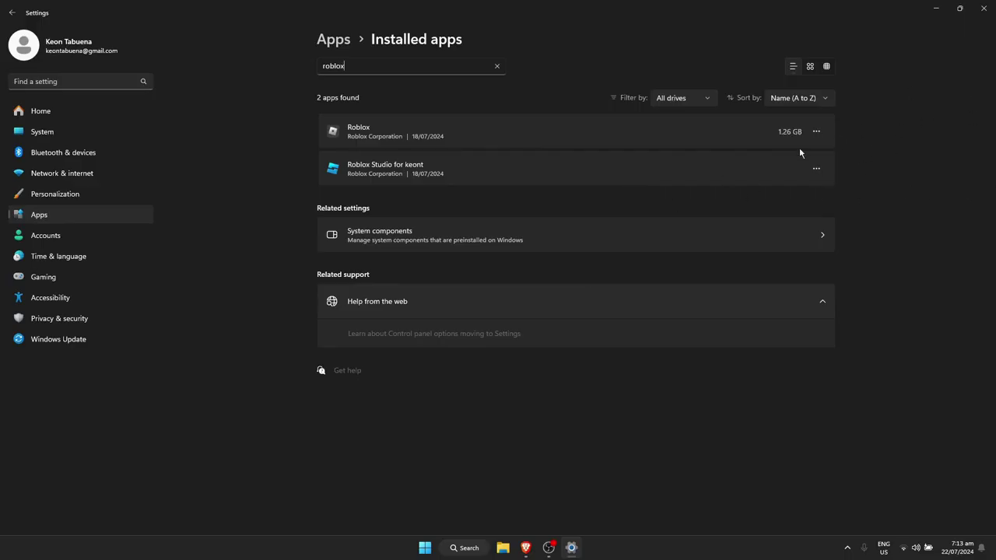
left_click(816, 168)
left_click(712, 208)
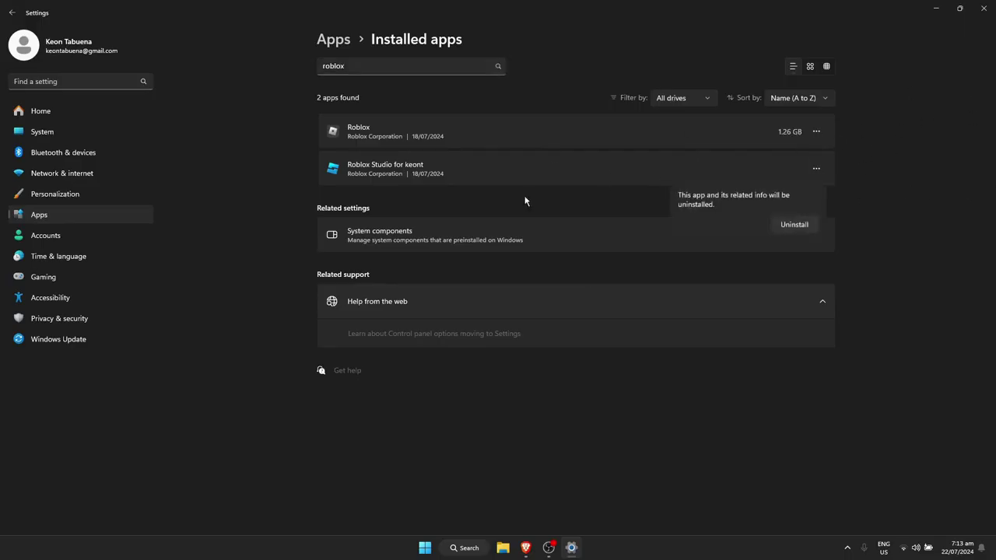
left_click(794, 224)
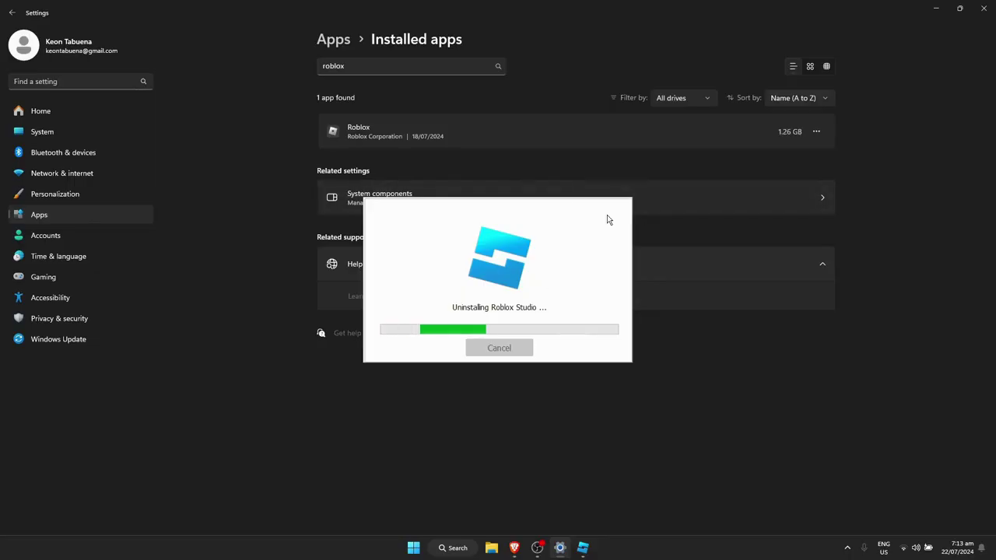
Step: Uninstall Roblox as well, then close Settings
left_click(816, 132)
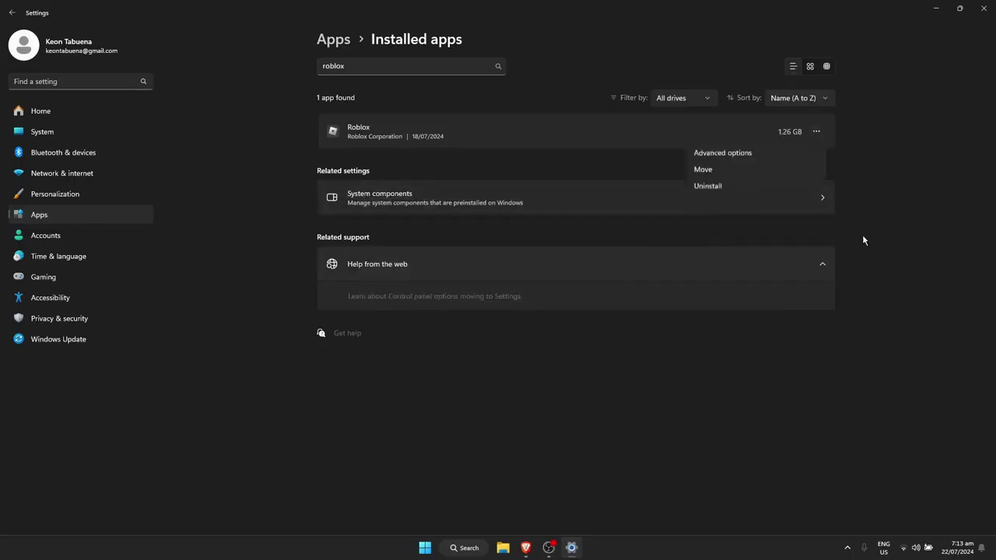
left_click(708, 188)
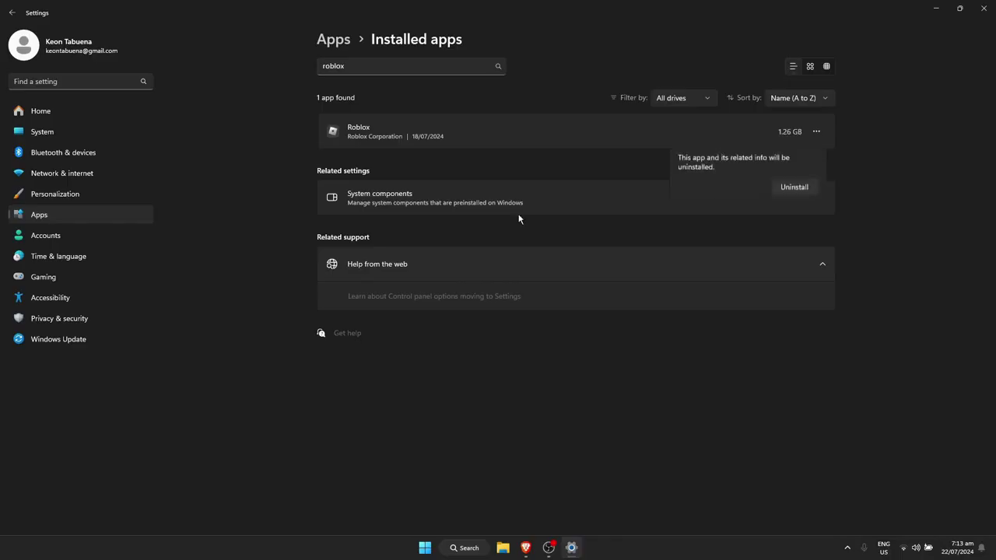
left_click(797, 187)
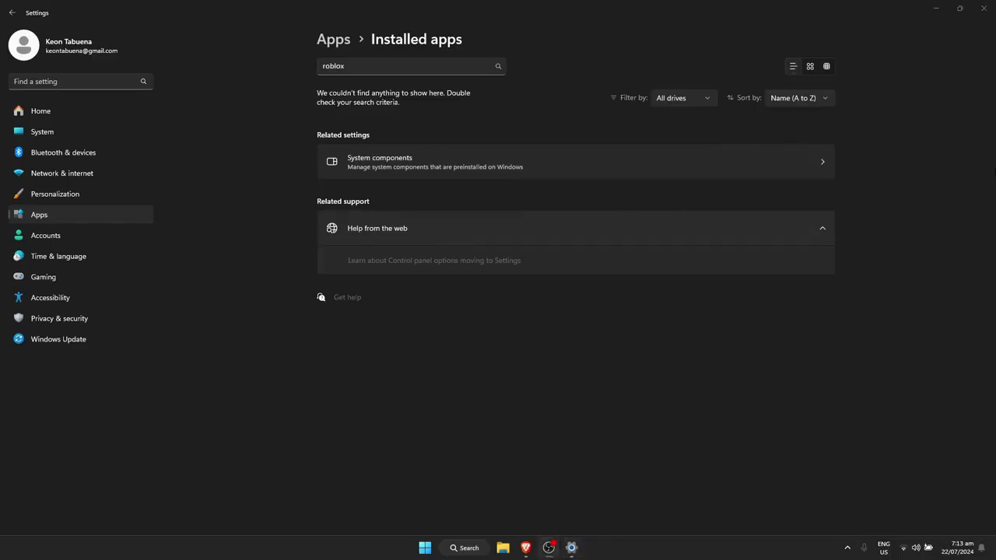
left_click(984, 9)
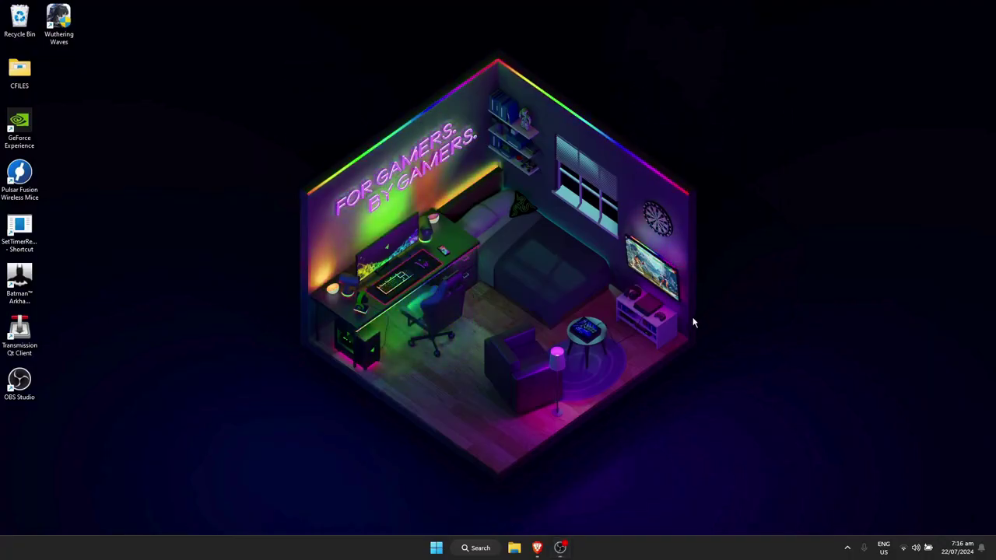
Step: Run %appdata% from the Win+R dialog to open the Roaming folder
key("super+r")
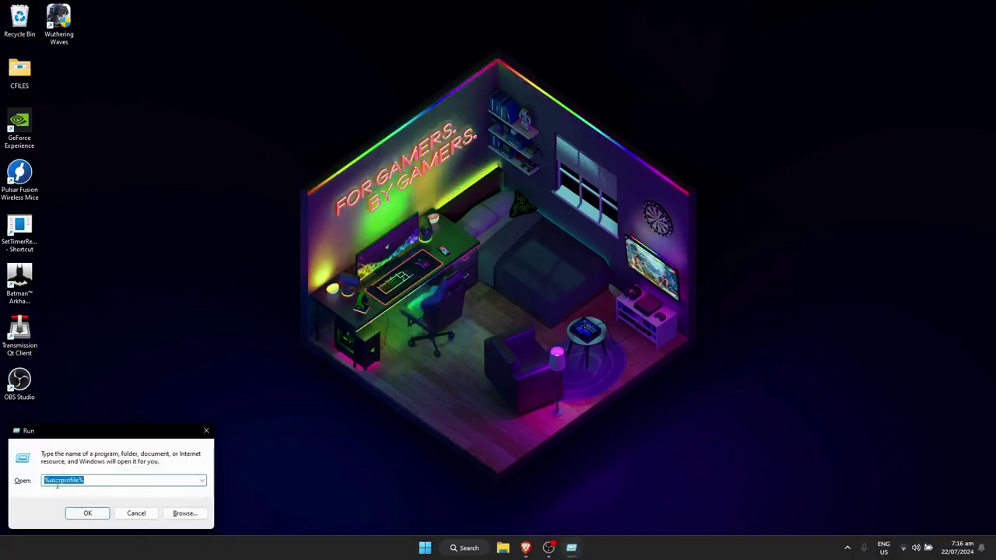
left_click(76, 480)
key("ctrl+a")
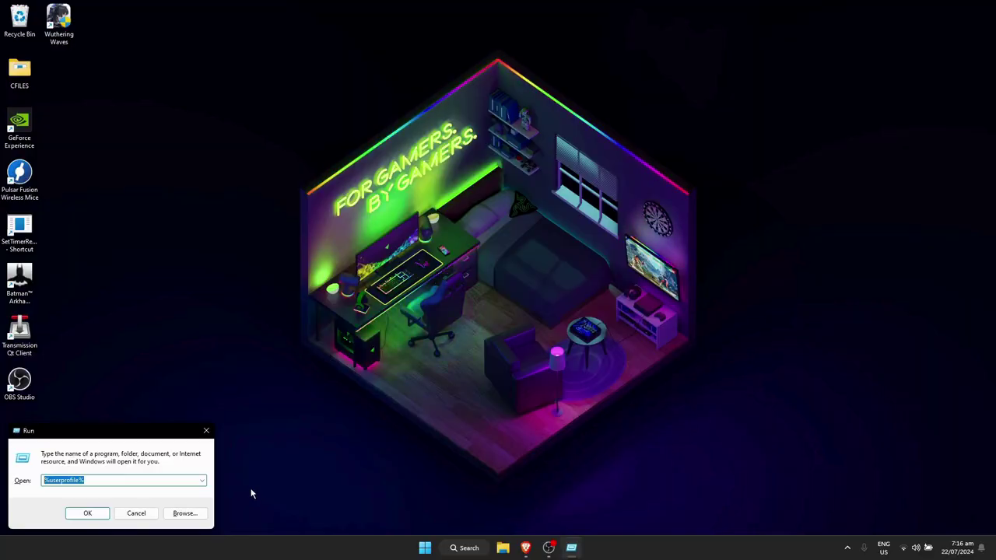
key("BackSpace")
type("%%")
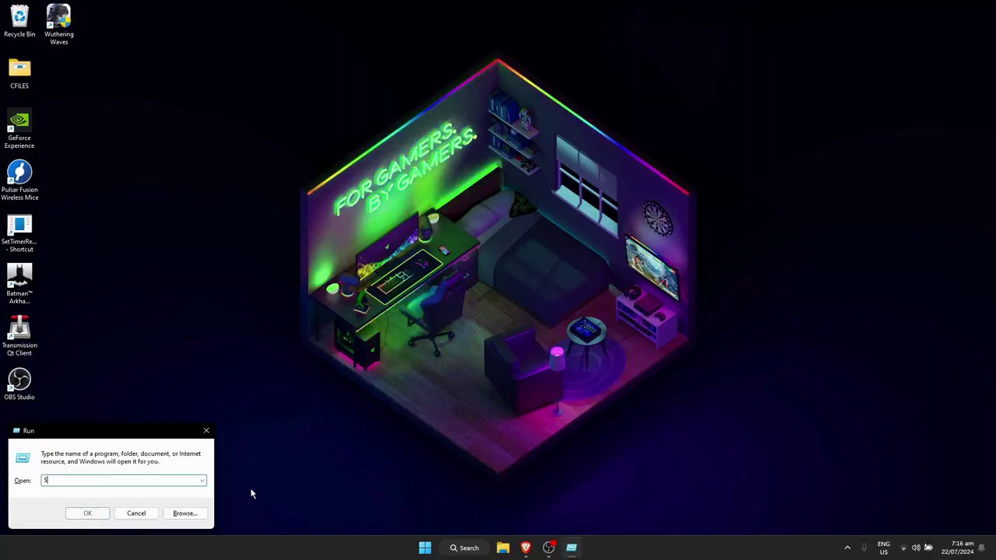
key("BackSpace")
type("appda")
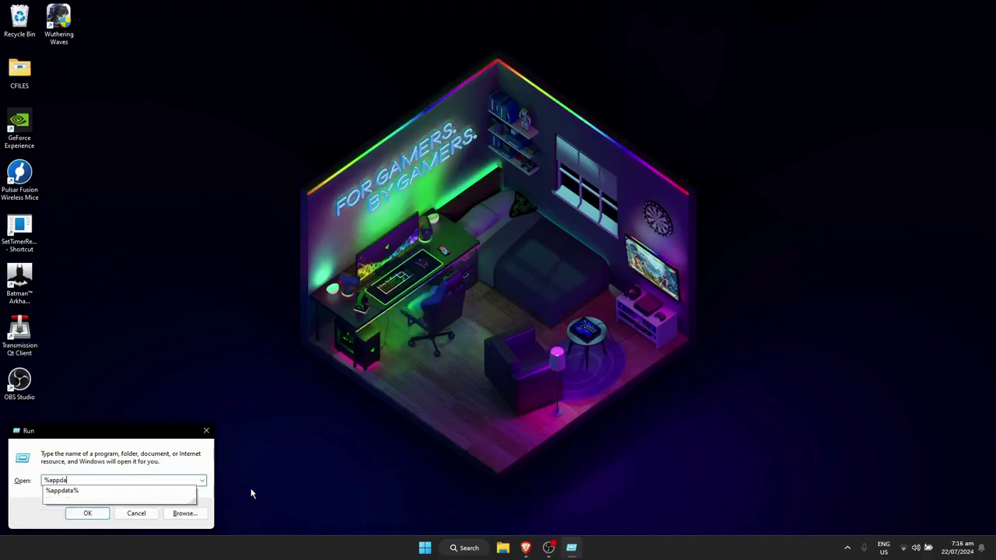
type("ta%")
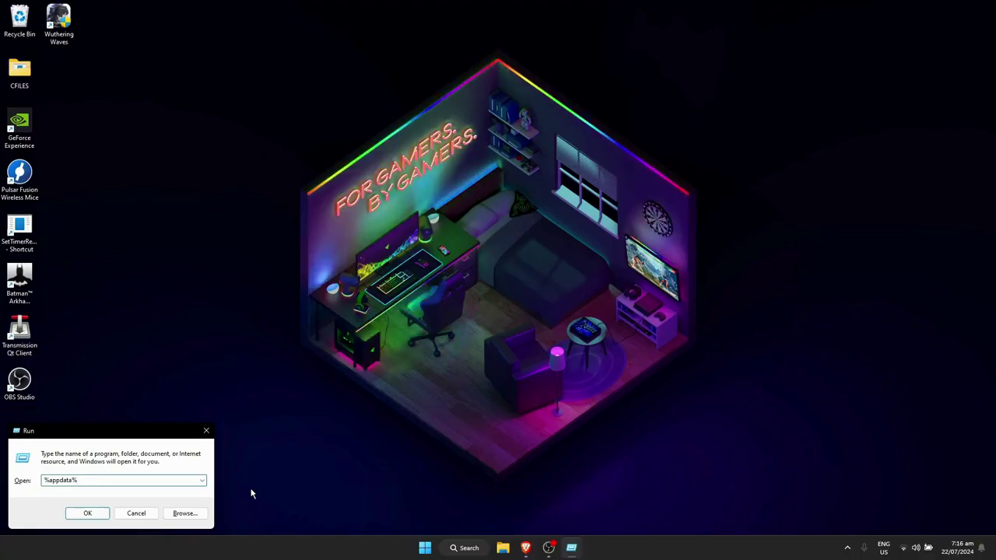
left_click(84, 513)
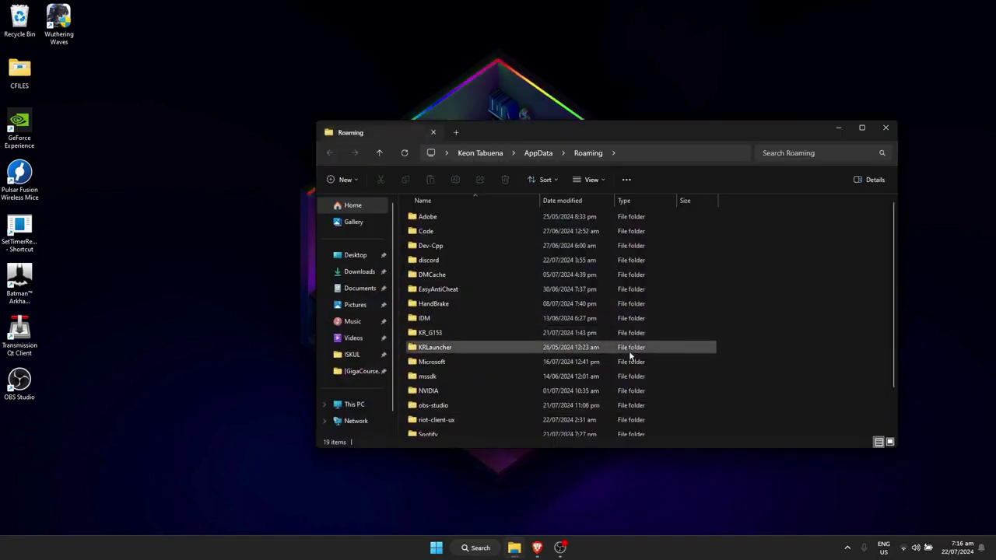
Step: Go up from Roaming into the AppData\Local folder
scroll(516, 347, "up", 1)
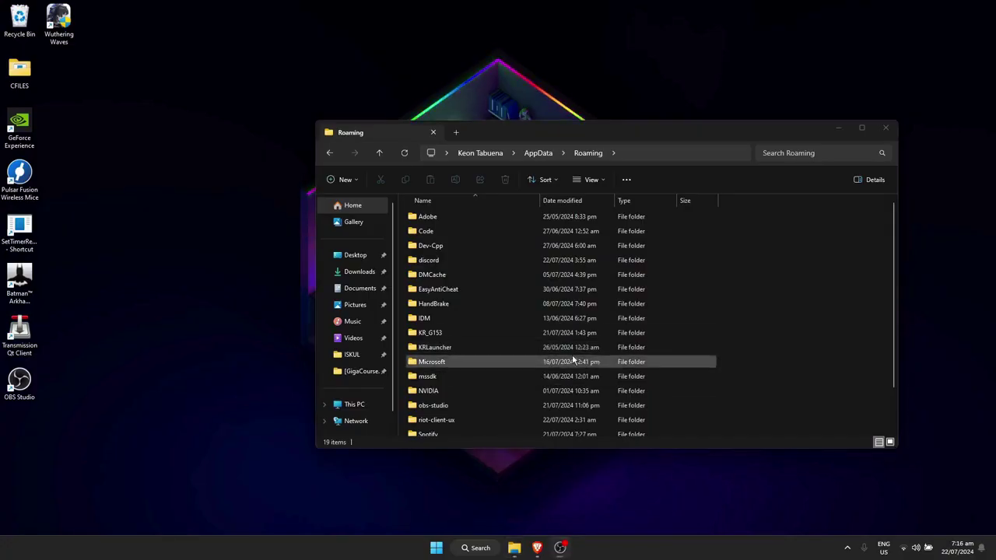
scroll(610, 292, "down", 1)
scroll(623, 335, "up", 1)
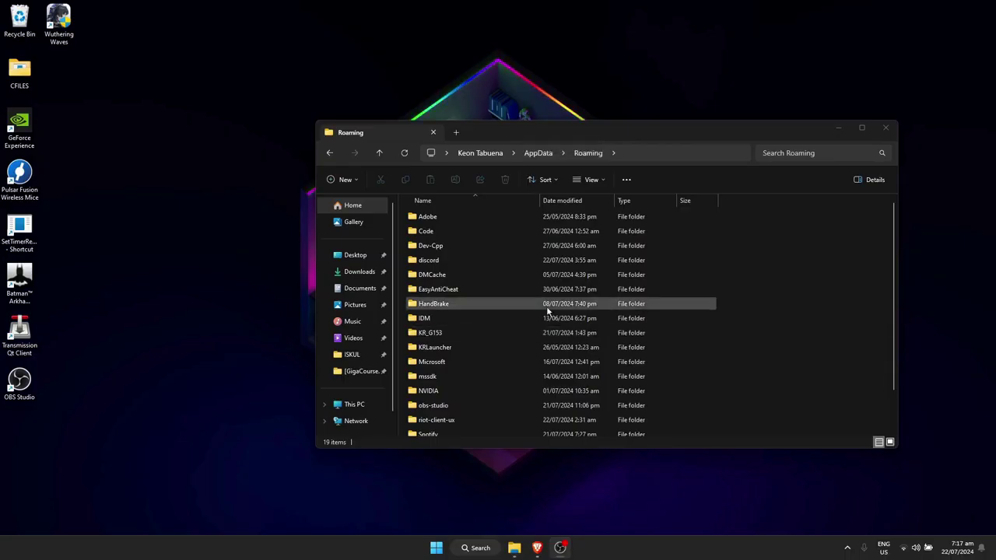
left_click(537, 155)
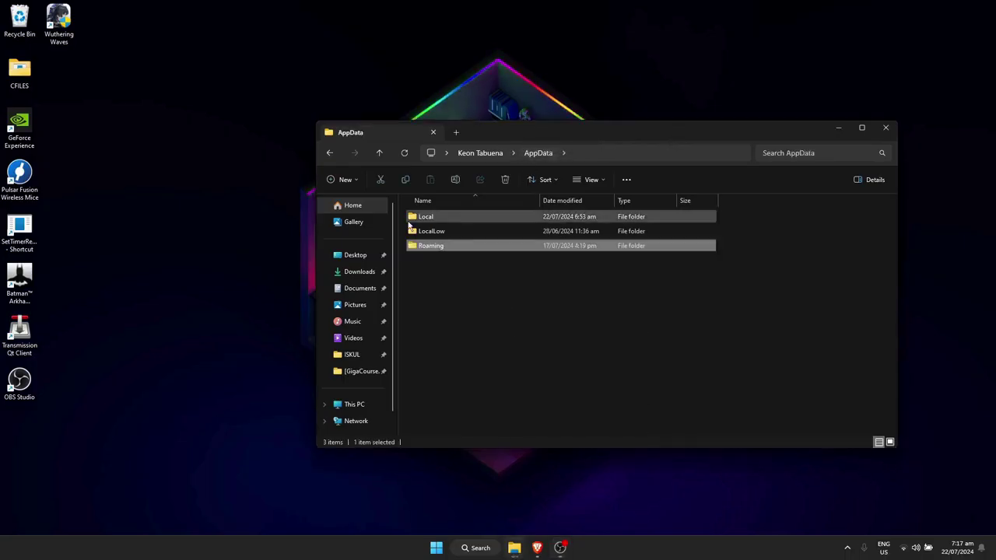
double_click(431, 220)
Step: Delete the leftover Roblox folder and close File Explorer
scroll(467, 295, "down", 10)
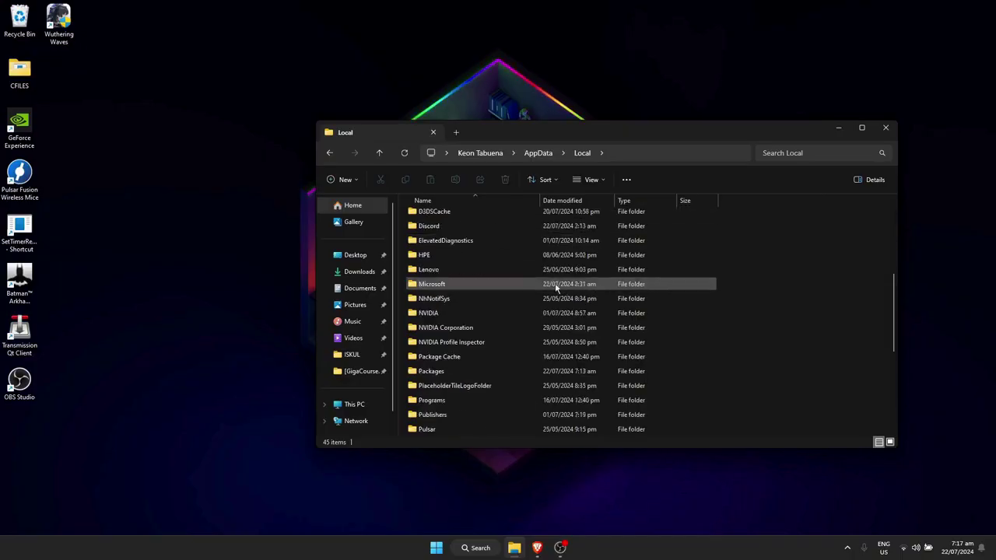
scroll(470, 314, "up", 2)
scroll(457, 309, "down", 2)
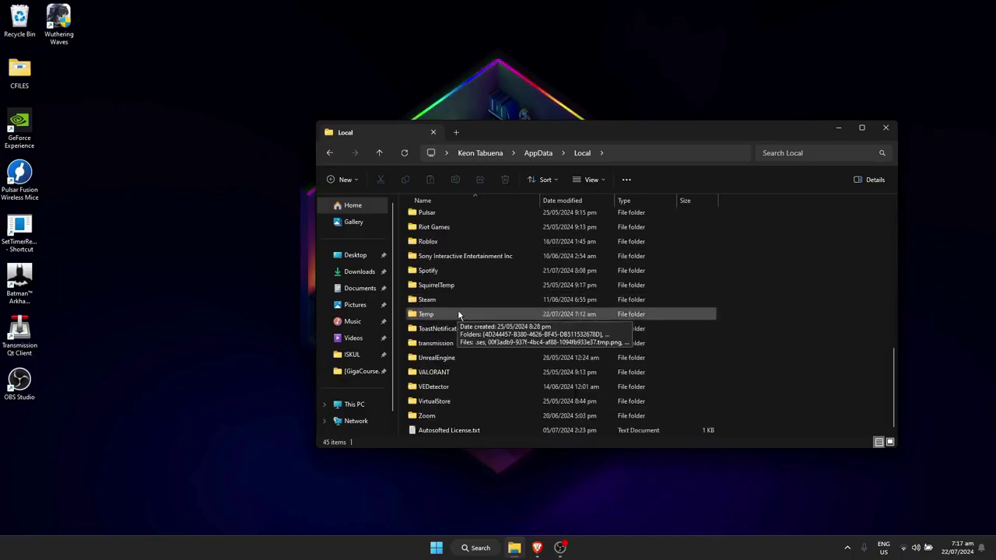
scroll(444, 271, "up", 1)
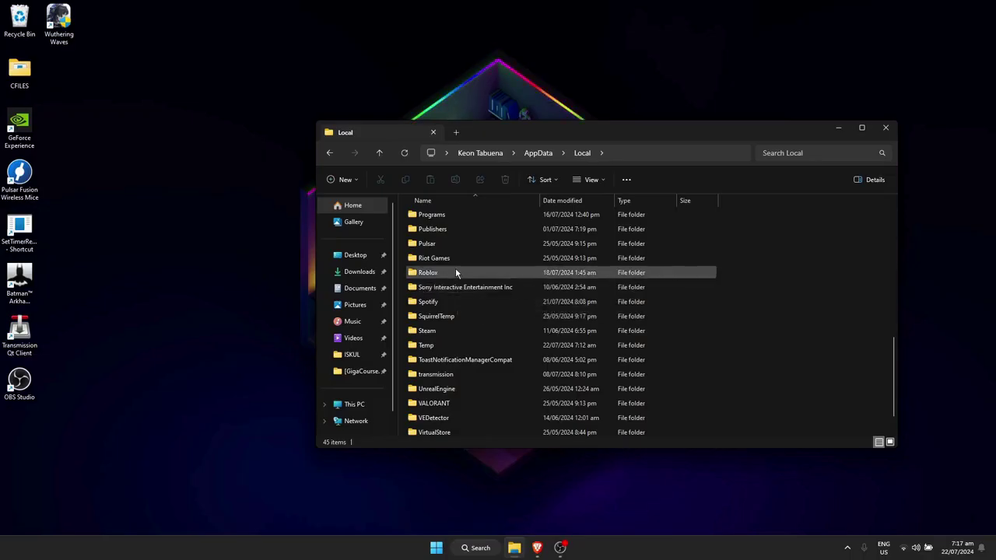
left_click(459, 273)
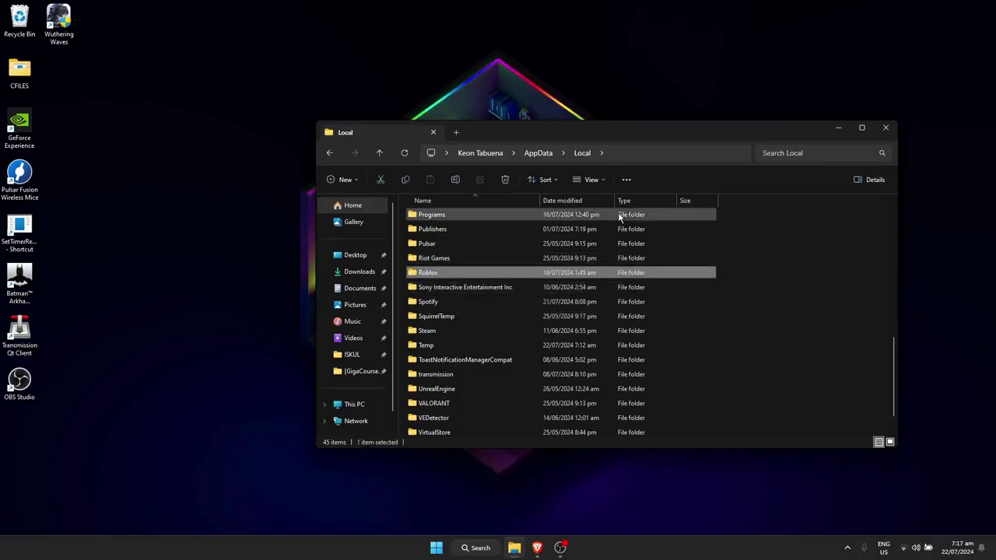
key("Delete")
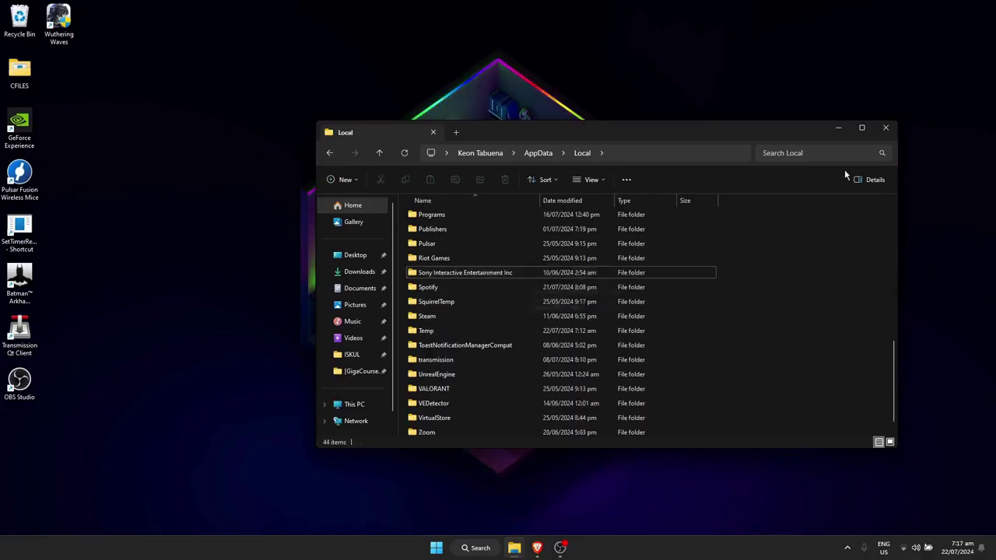
left_click(885, 131)
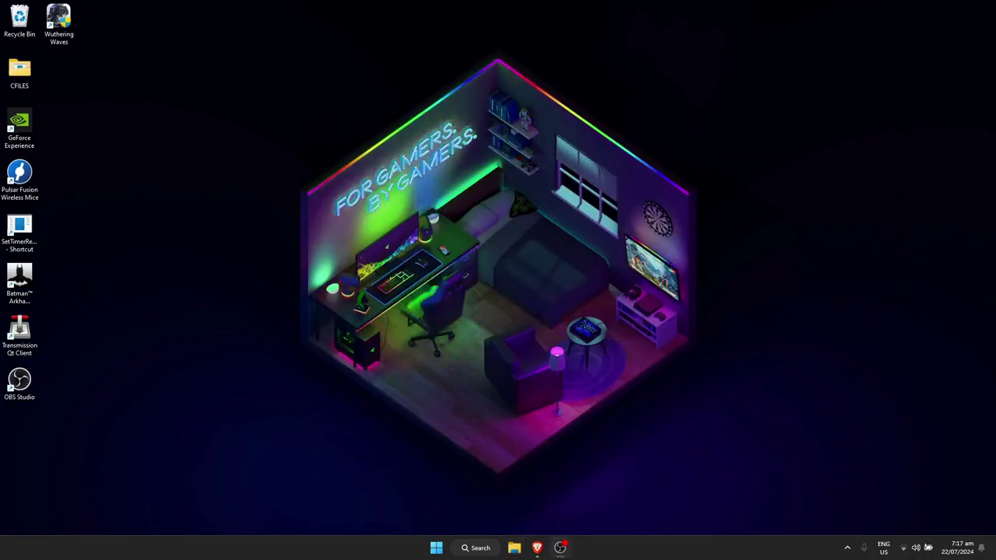
Step: Open Brave and go to roblox.com
left_click(537, 548)
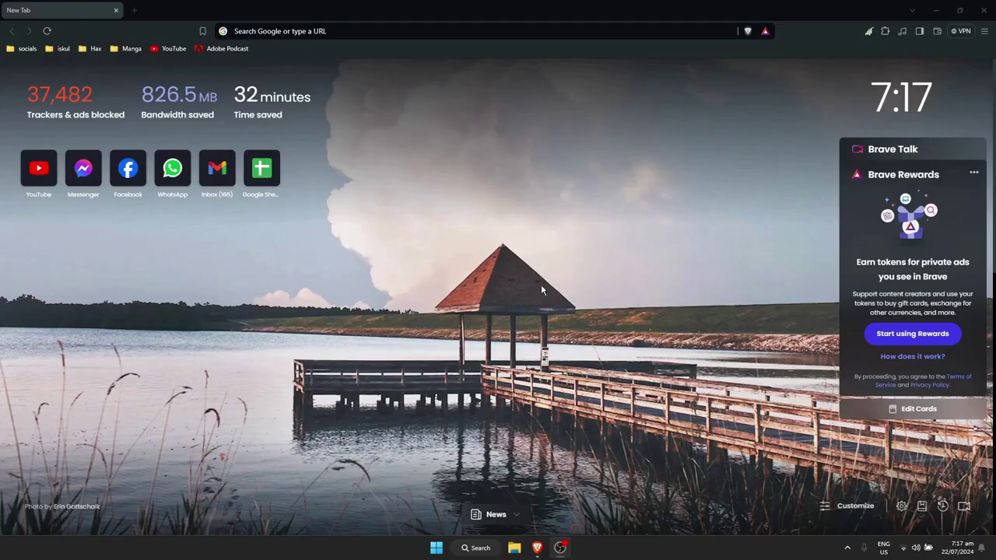
left_click(361, 28)
type("roblox")
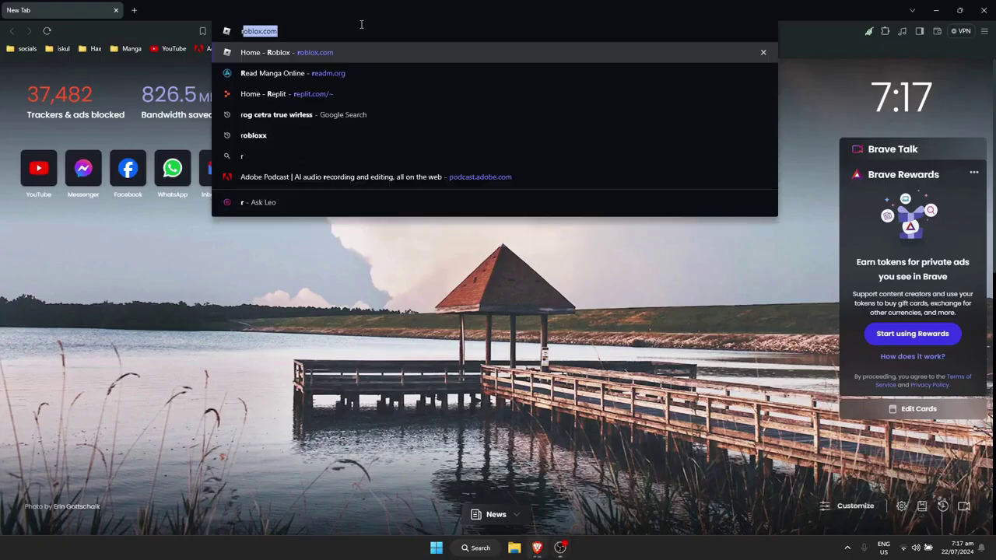
key("Return")
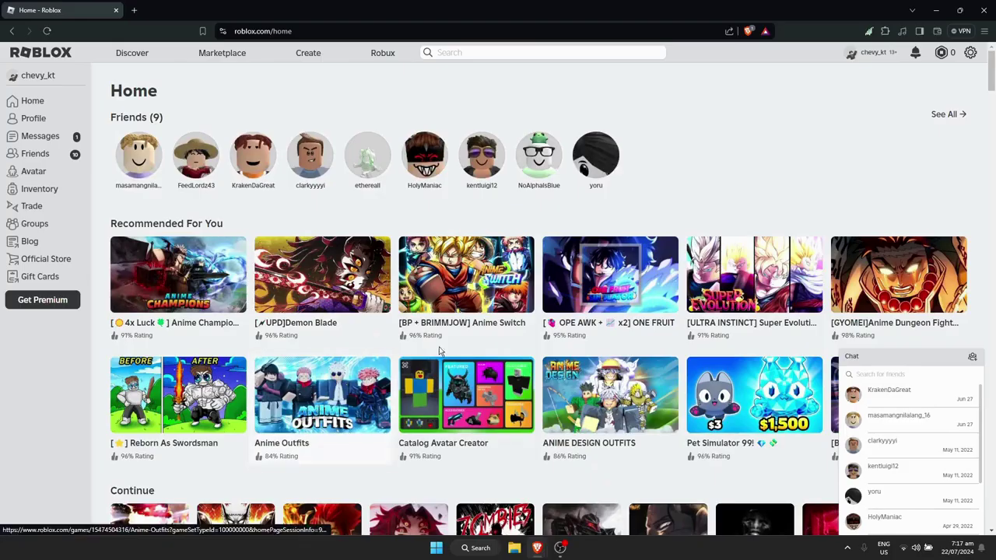
Step: Open the Blox Fruits page, hit Play, and dismiss the missing-app warning
scroll(420, 351, "down", 4)
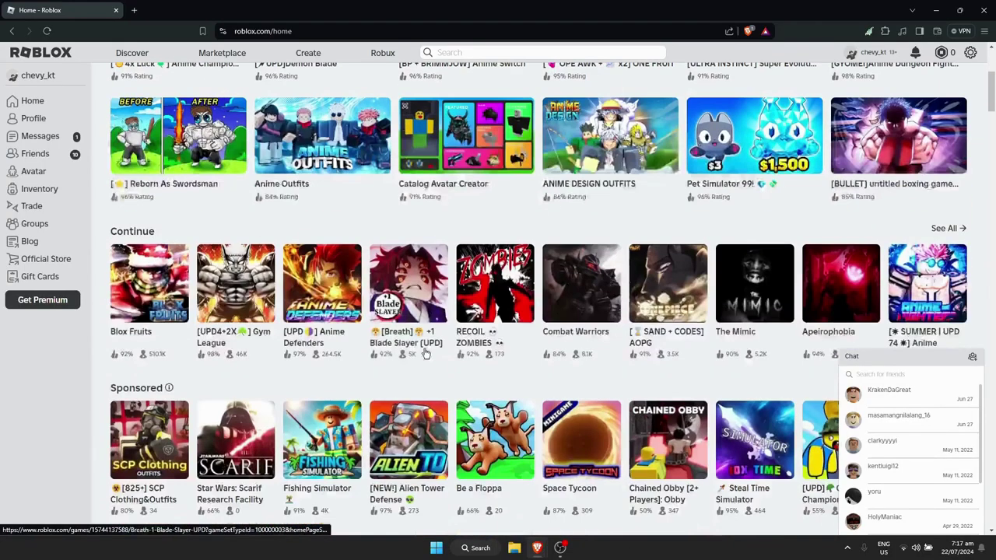
left_click(149, 293)
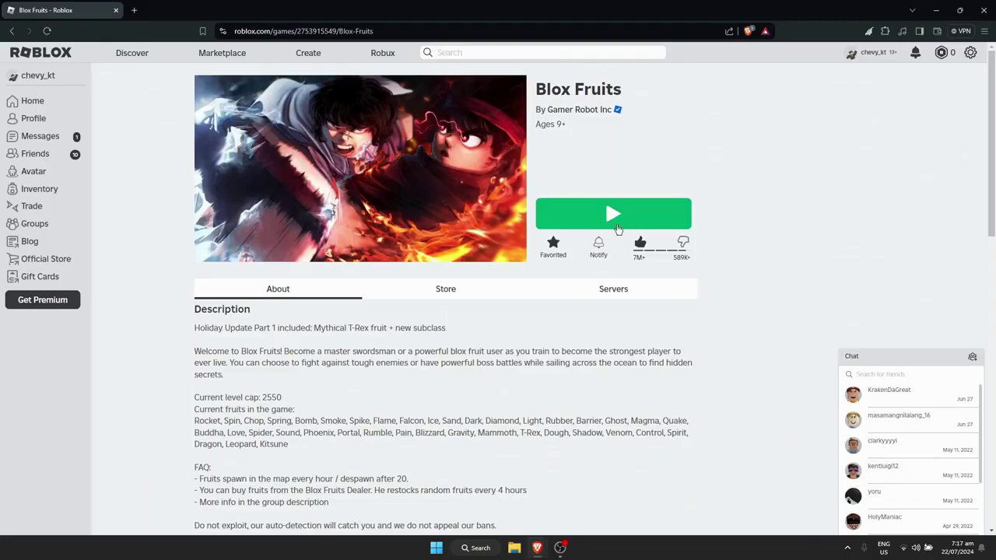
left_click(607, 223)
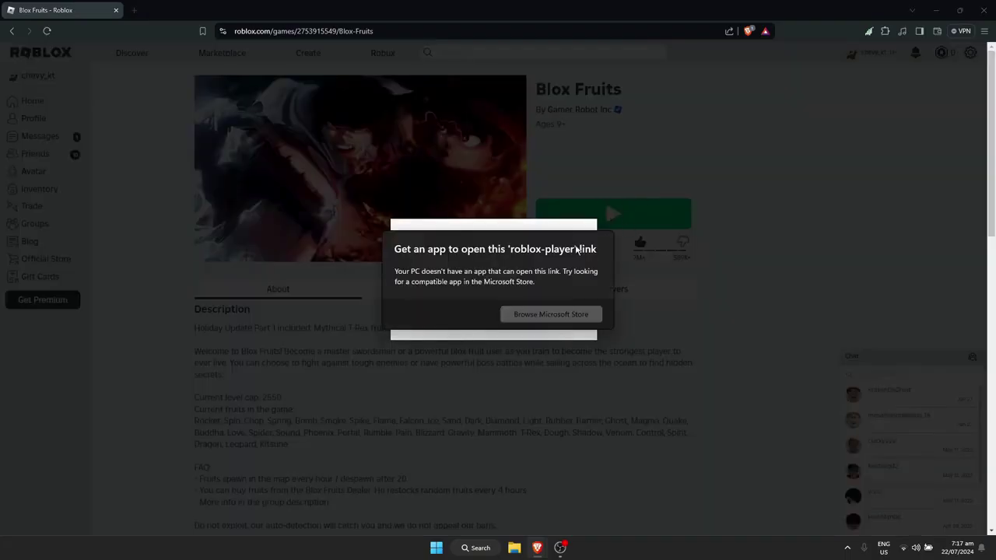
left_click(662, 391)
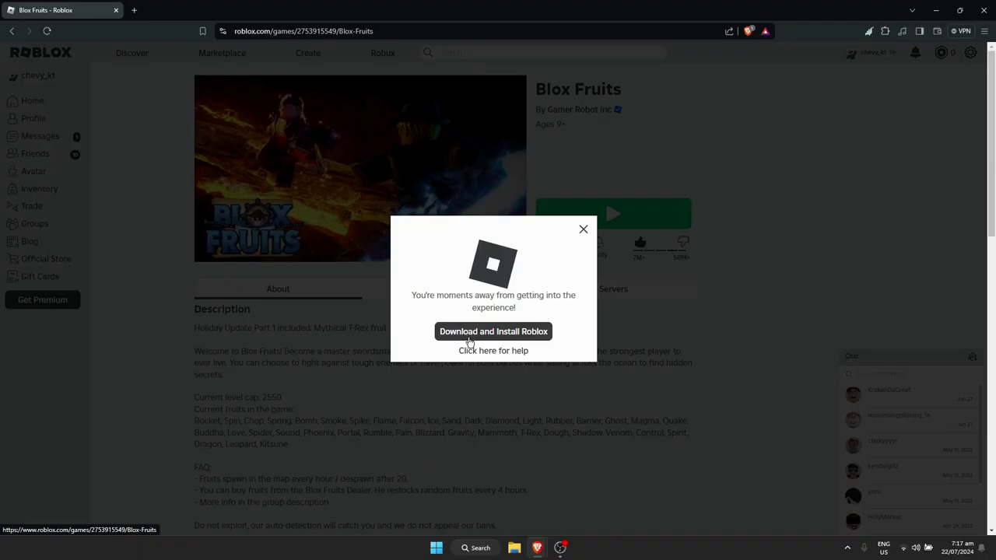
Step: Save the Roblox installer to Downloads, then bring up the newly installed Roblox window
left_click(502, 335)
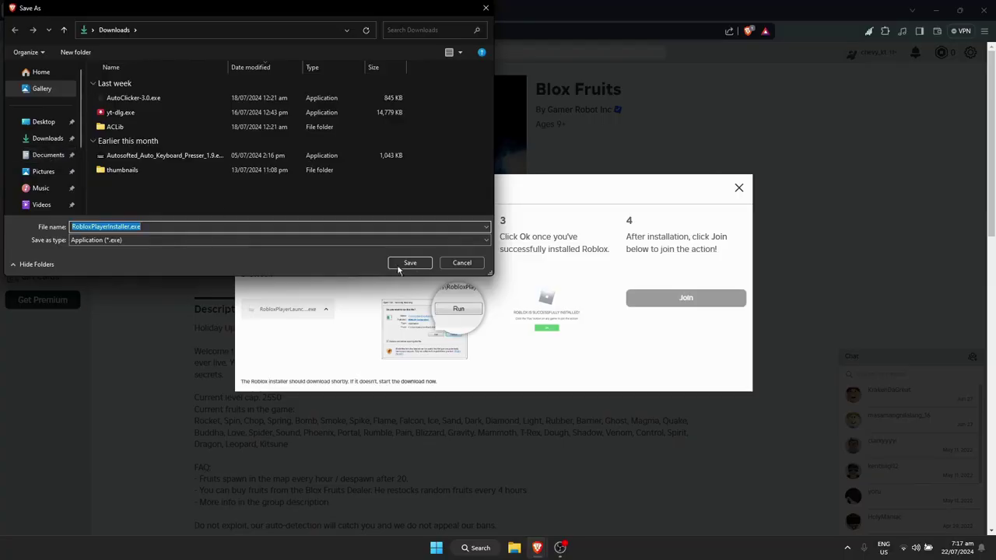
left_click(395, 268)
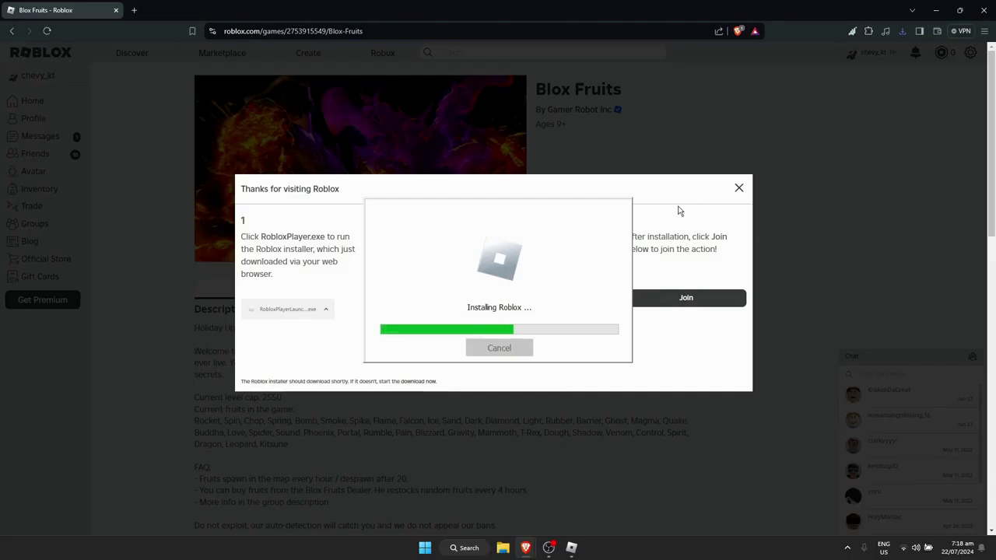
left_click(903, 33)
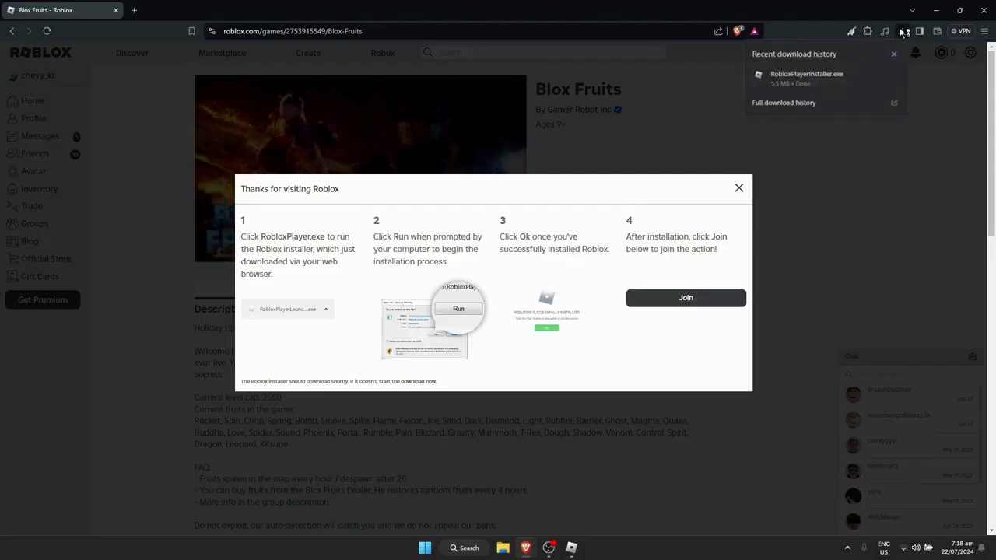
left_click(904, 33)
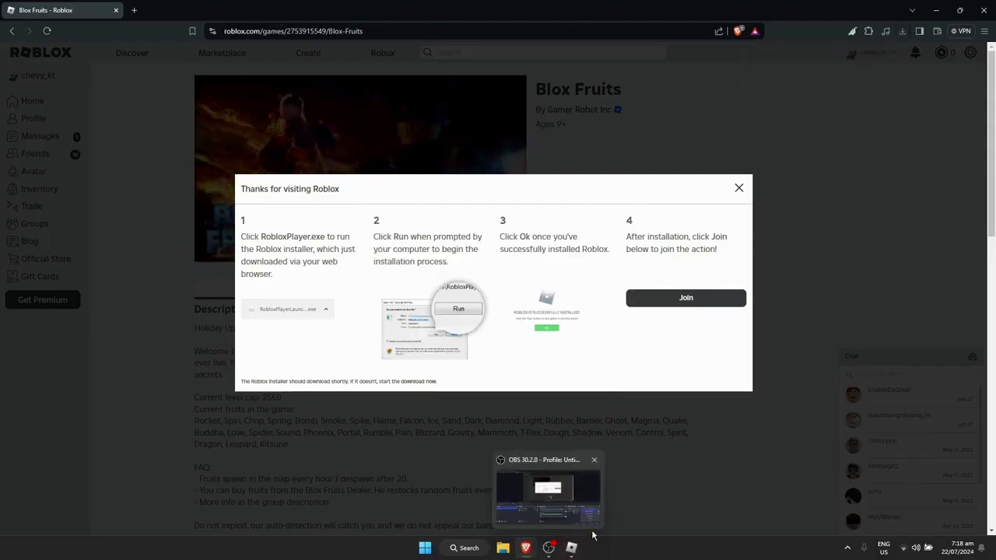
left_click(552, 474)
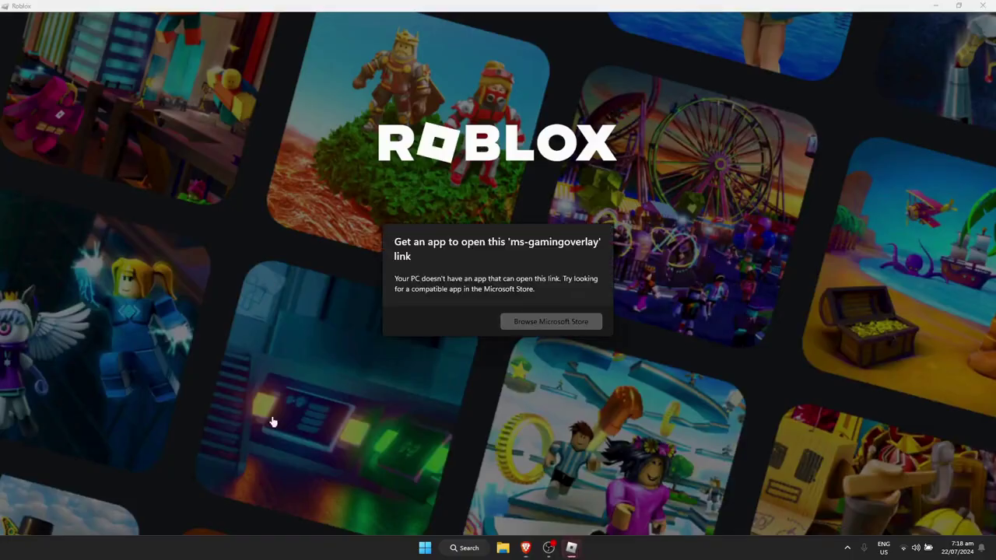
Step: Dismiss the gaming overlay warning, log in, launch Blox Fruits, then close it with Alt+F4
left_click(502, 177)
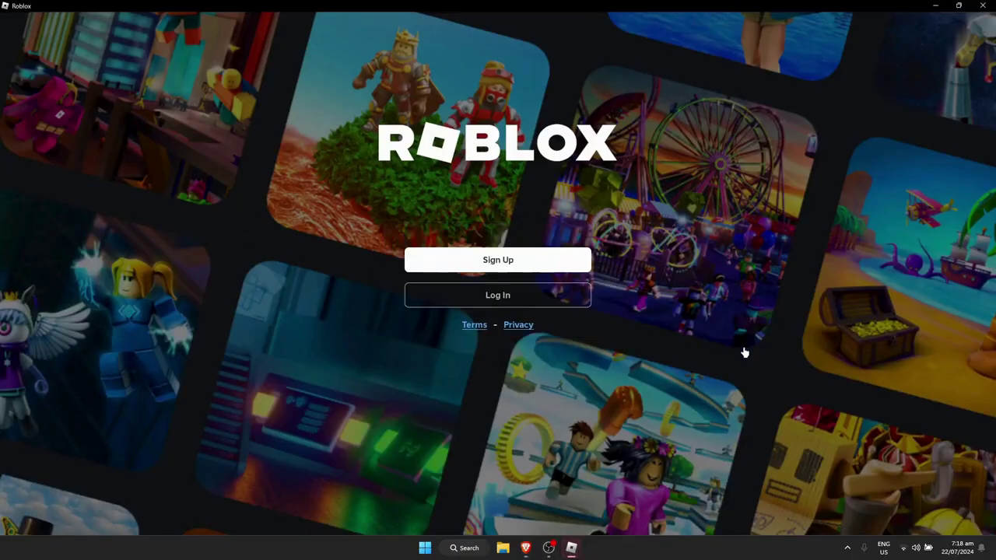
left_click(517, 300)
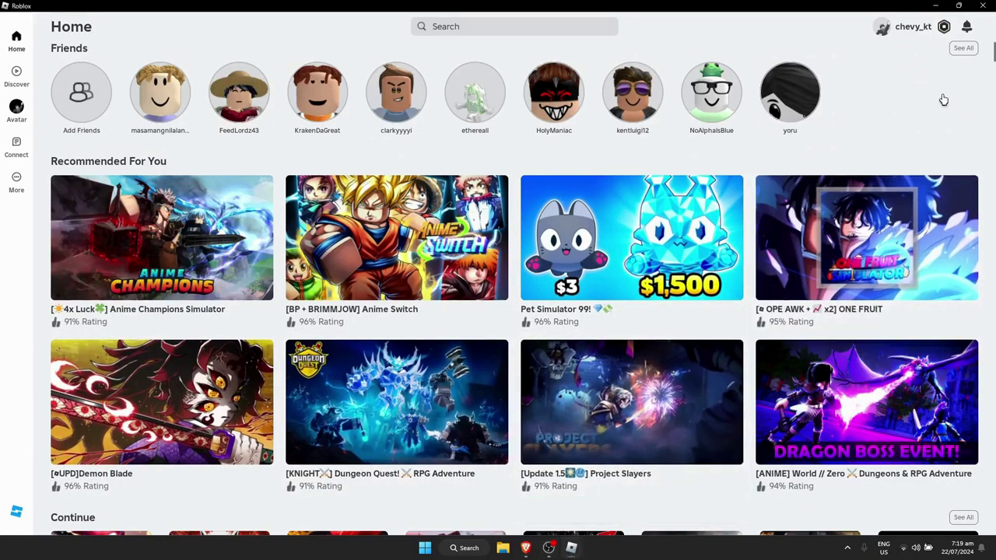
scroll(499, 311, "down", 4)
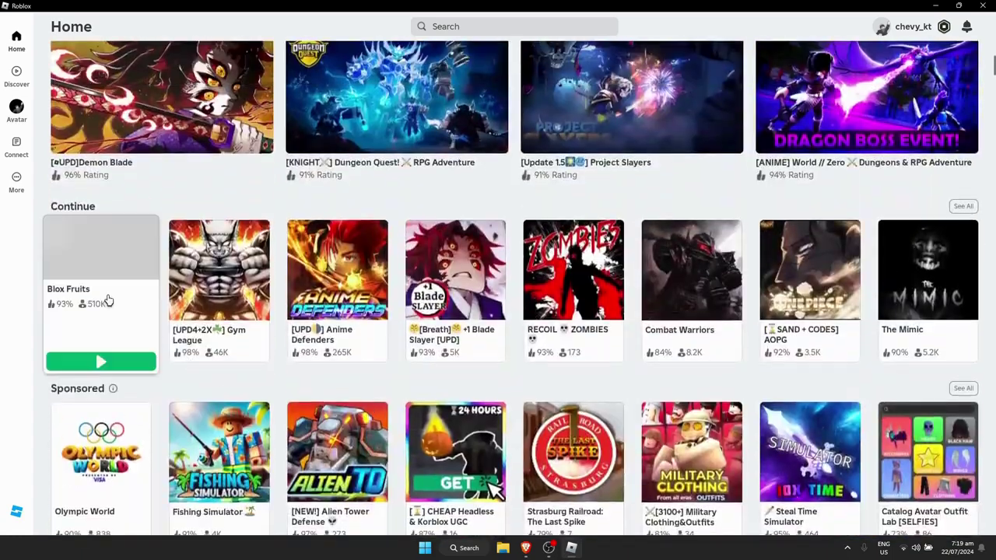
left_click(108, 301)
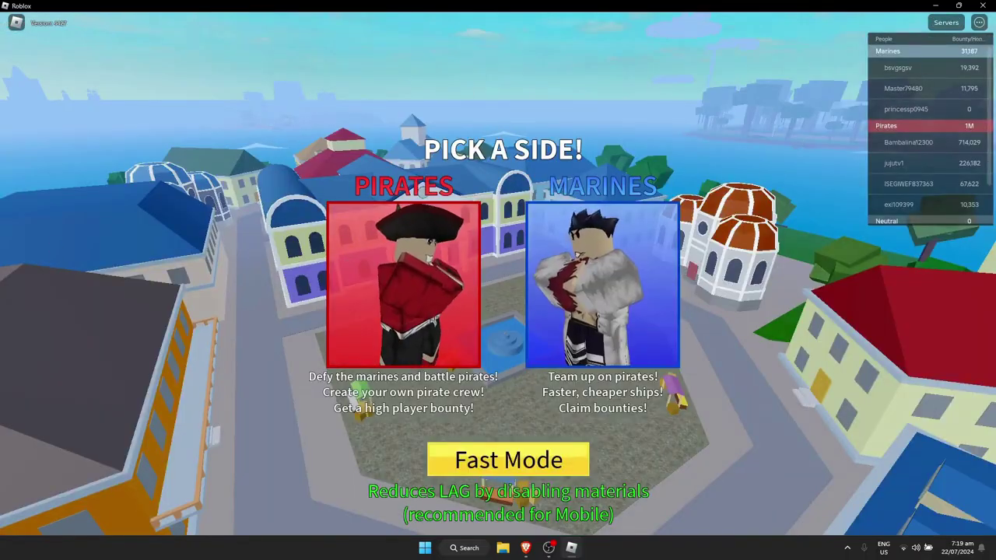
key("alt+F4")
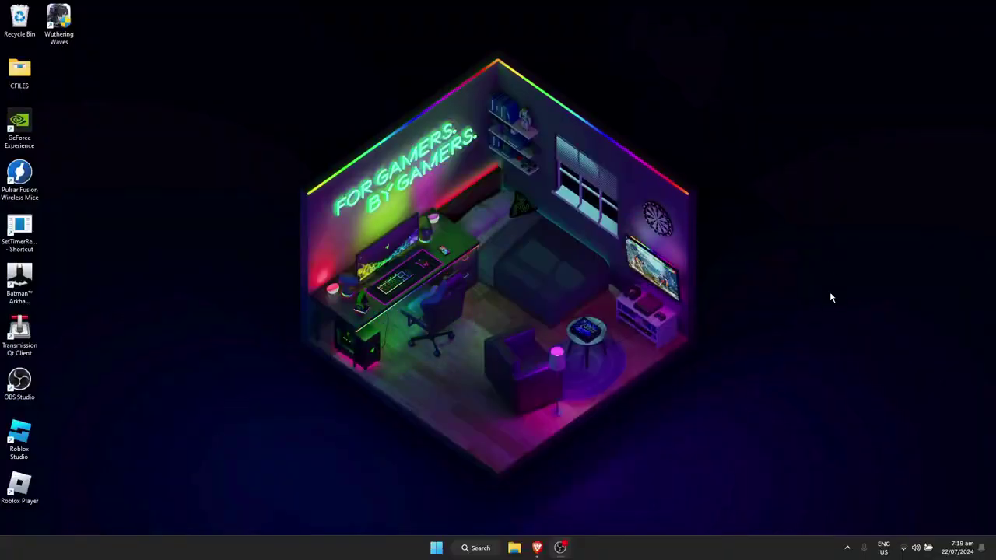